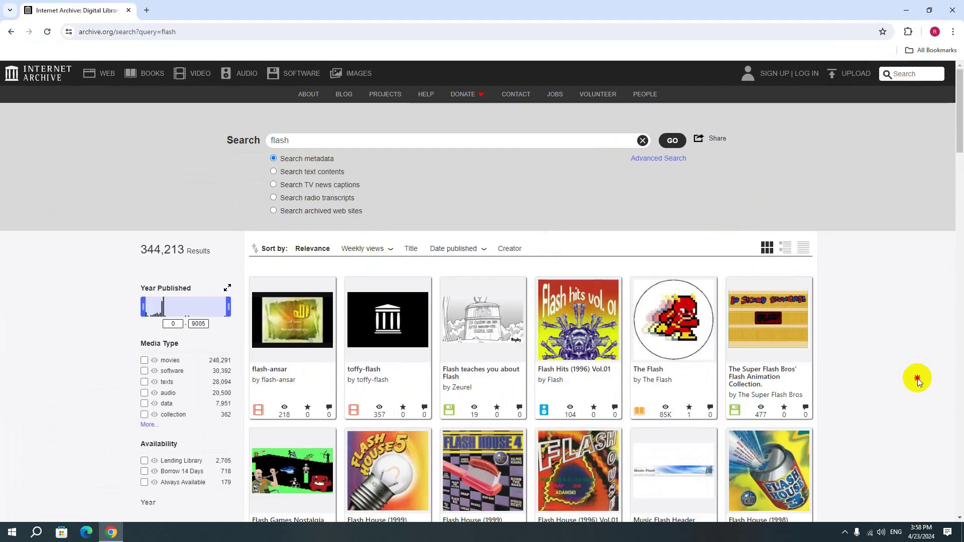
Step: Open the Flash Hits (1996) Vol.01 item from the flash search results and view its details and download options
{"action": "scroll", "coordinate": [916, 378], "scroll_direction": "down", "scroll_amount": 2}
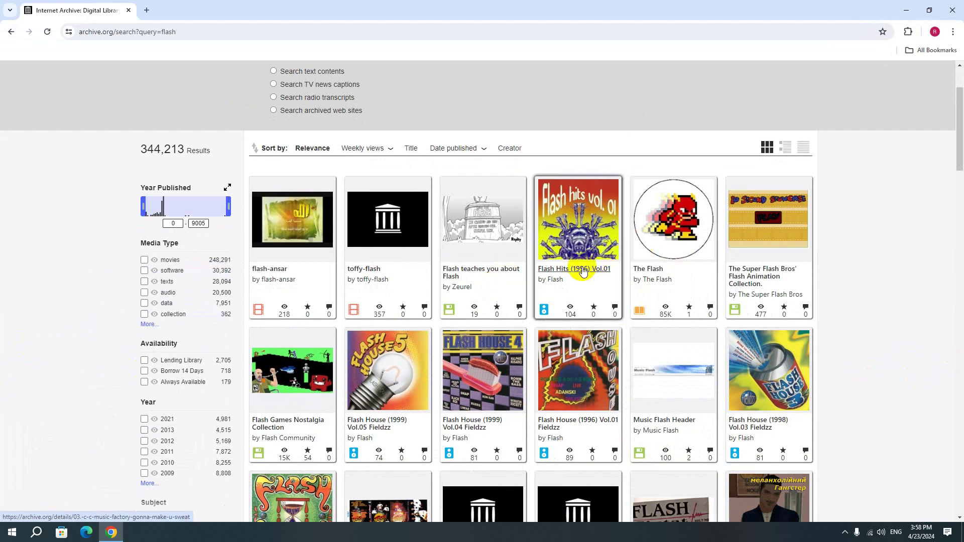
{"action": "left_click", "coordinate": [582, 271]}
{"action": "mouse_move", "coordinate": [581, 271]}
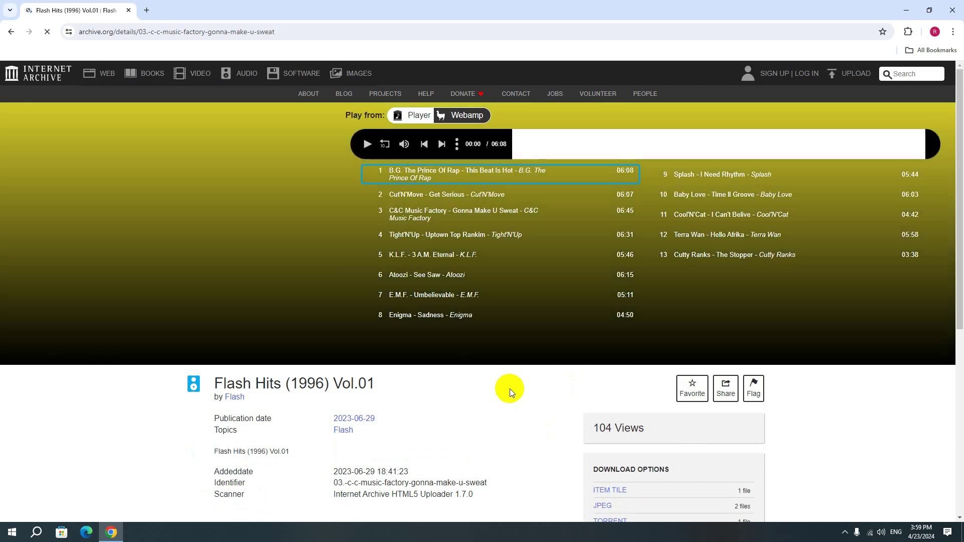
{"action": "scroll", "coordinate": [510, 390], "scroll_direction": "down", "scroll_amount": 2}
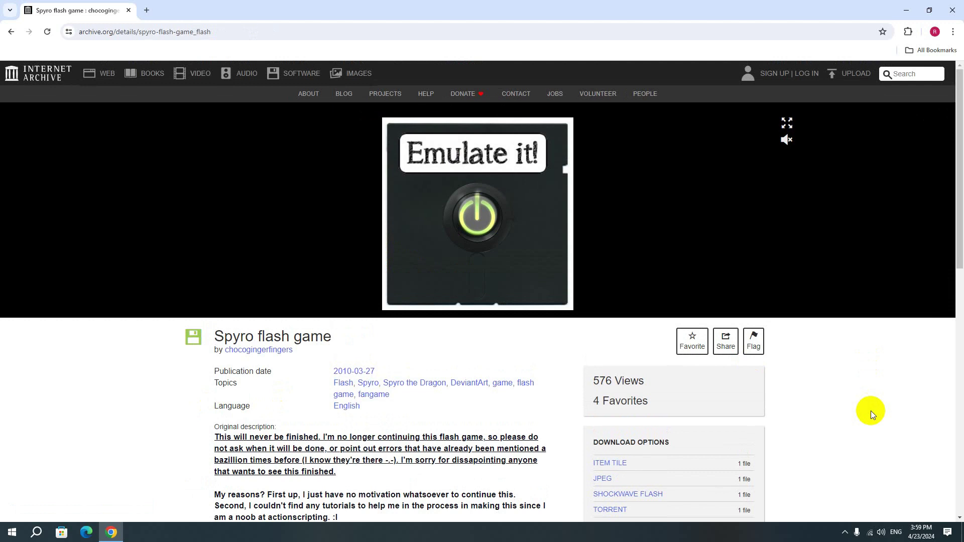
Step: Download the Shockwave Flash file from the Spyro flash game's download options
{"action": "left_click", "coordinate": [499, 200]}
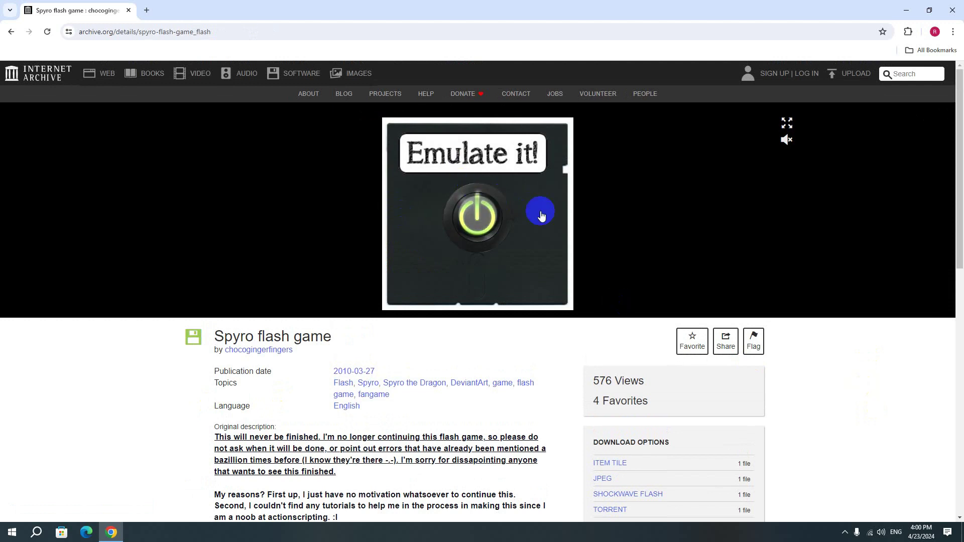
{"action": "left_click", "coordinate": [412, 160]}
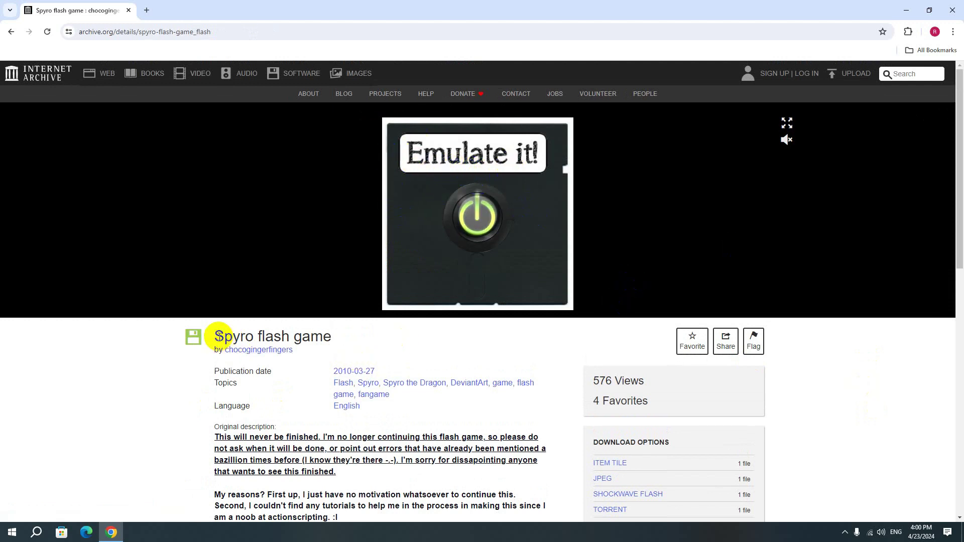
{"action": "scroll", "coordinate": [549, 349], "scroll_direction": "down", "scroll_amount": 2}
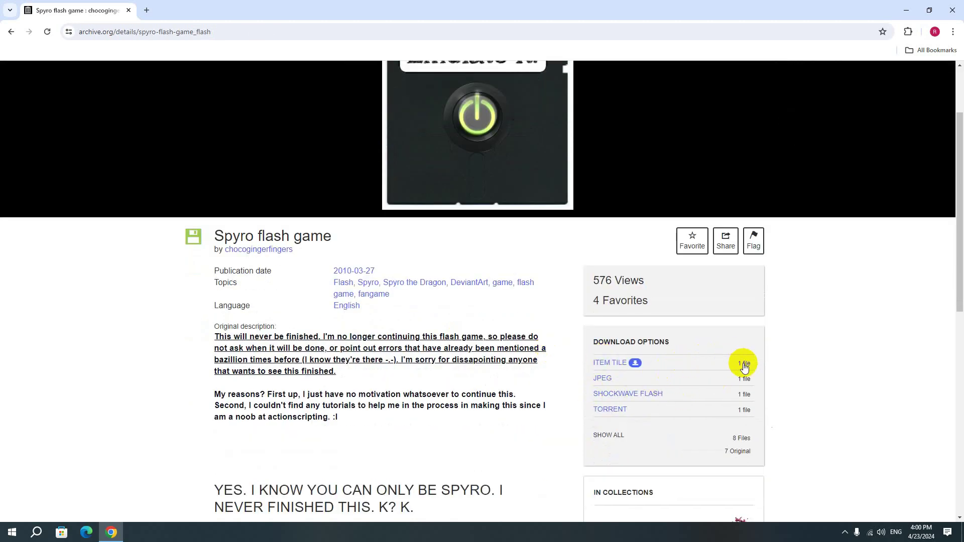
{"action": "scroll", "coordinate": [712, 219], "scroll_direction": "down", "scroll_amount": 3}
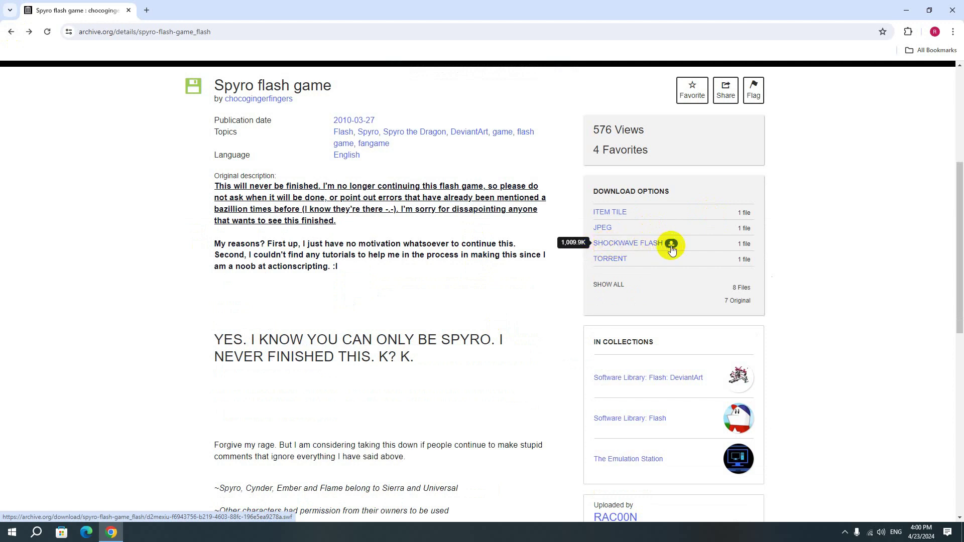
{"action": "left_click", "coordinate": [671, 245]}
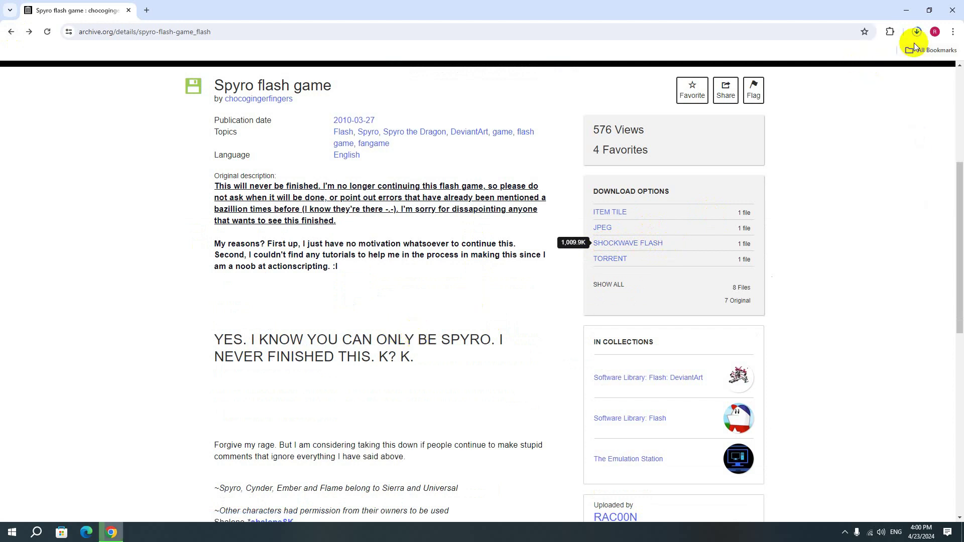
Step: Find the Spyro game's SWF file among the browser downloads and put it on the desktop
{"action": "left_click", "coordinate": [917, 32]}
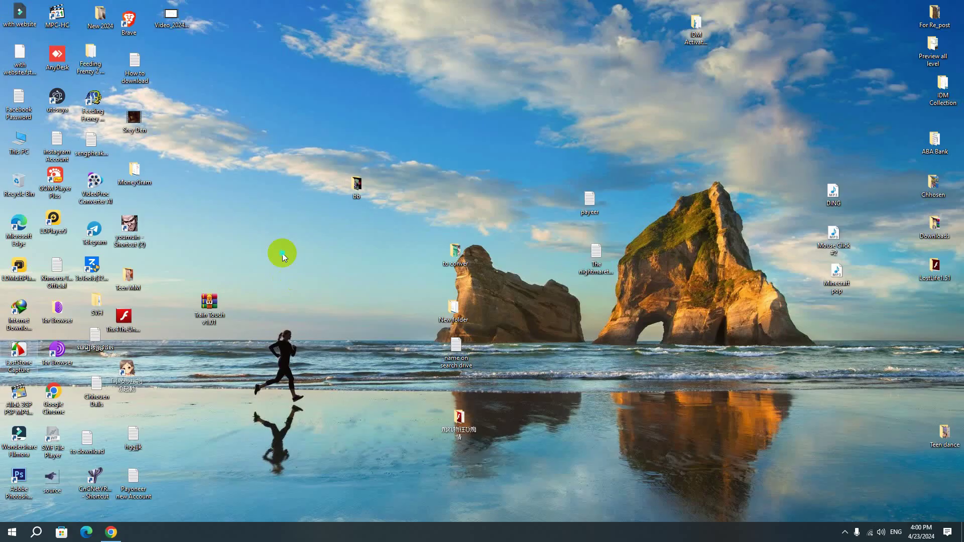
{"action": "right_click", "coordinate": [280, 254]}
{"action": "left_click", "coordinate": [327, 297]}
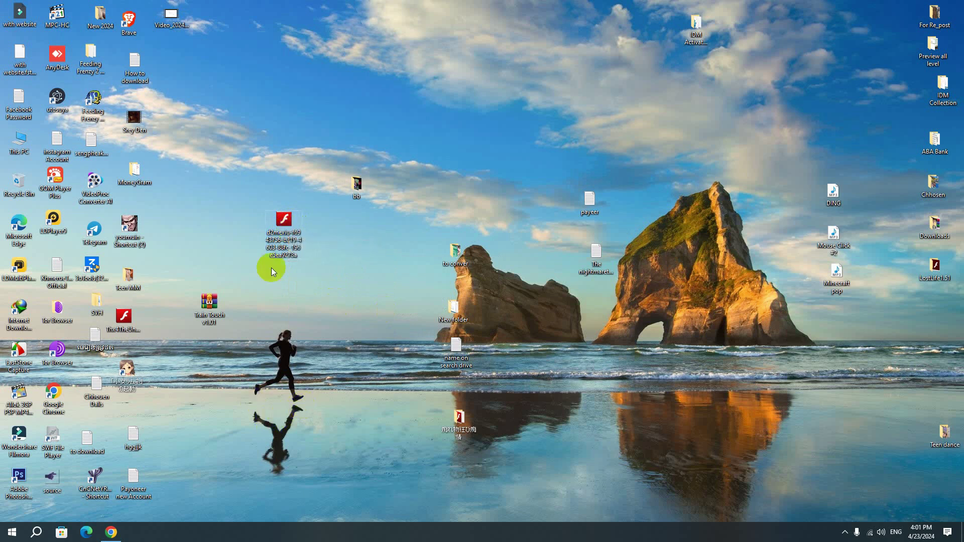
Step: Check the file type in the properties of the downloaded Spyro game file on the desktop, and close them without changes
{"action": "right_click", "coordinate": [290, 230]}
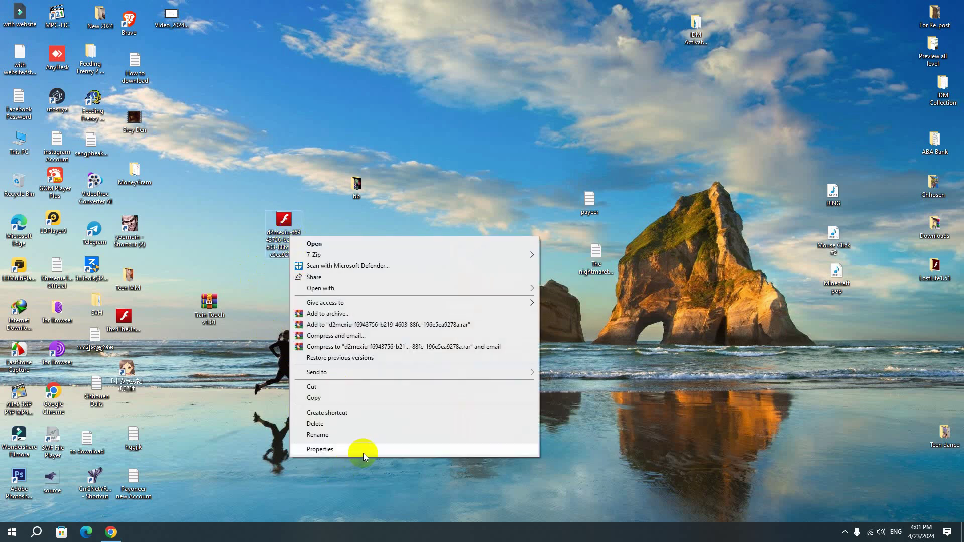
{"action": "left_click", "coordinate": [363, 453]}
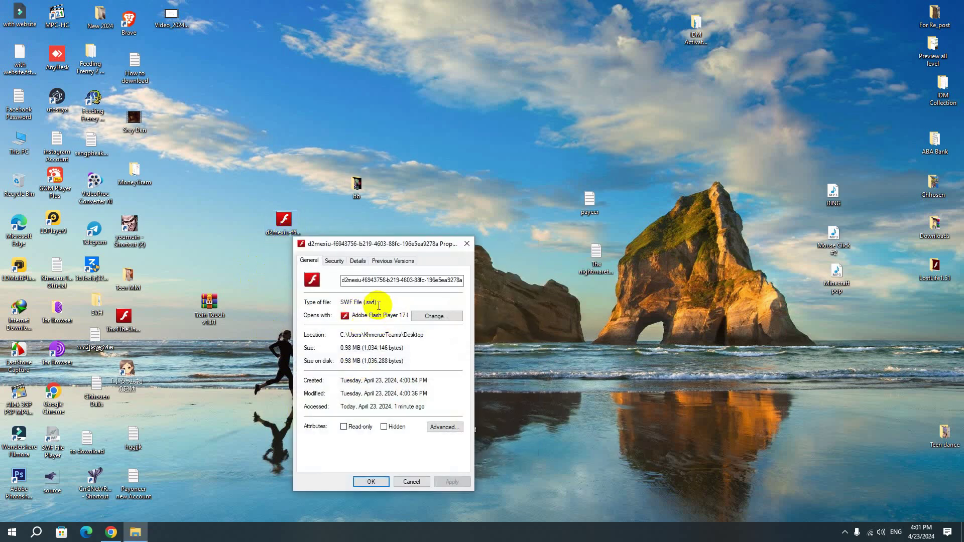
{"action": "left_click_drag", "start_coordinate": [362, 303], "coordinate": [378, 305]}
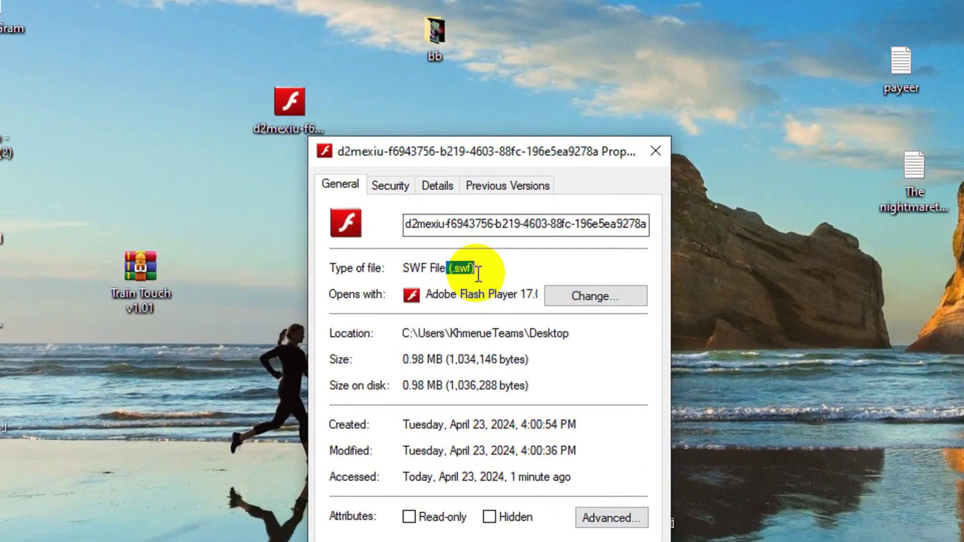
{"action": "left_click", "coordinate": [455, 269]}
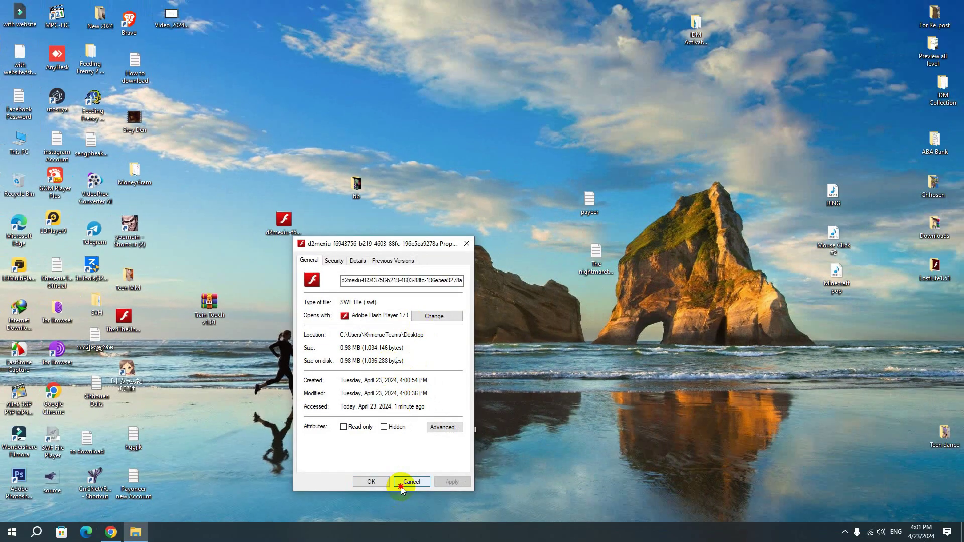
{"action": "left_click", "coordinate": [399, 486]}
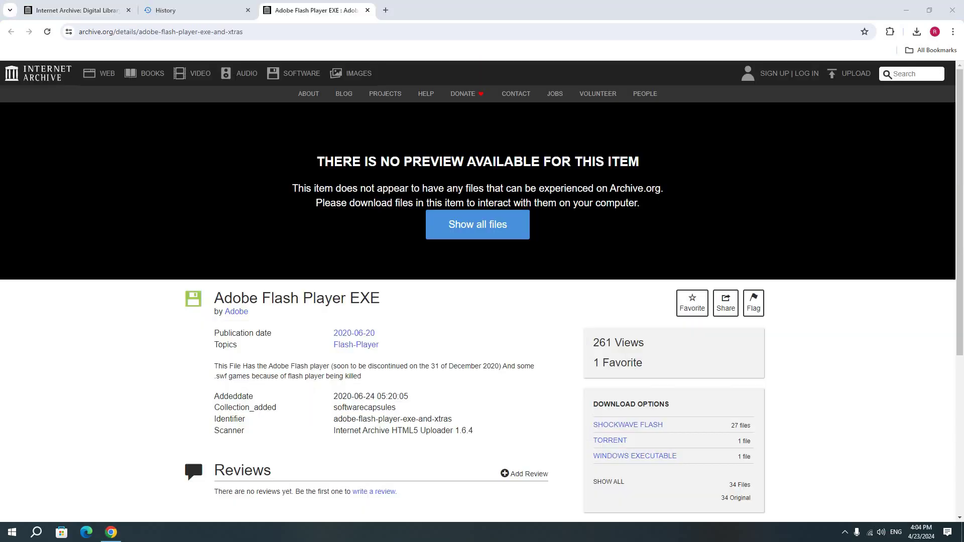
Step: Search the Internet Archive for "Adobe Flash Player EXE by Adobe" and open the Adobe Flash Player EXE item
{"action": "scroll", "coordinate": [879, 346], "scroll_direction": "down", "scroll_amount": 2}
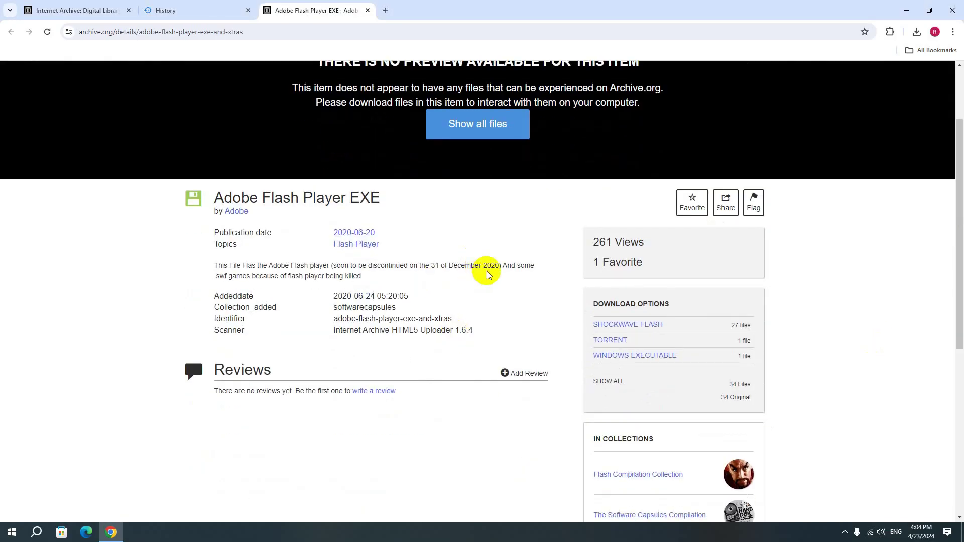
{"action": "left_click_drag", "start_coordinate": [210, 197], "coordinate": [429, 201]}
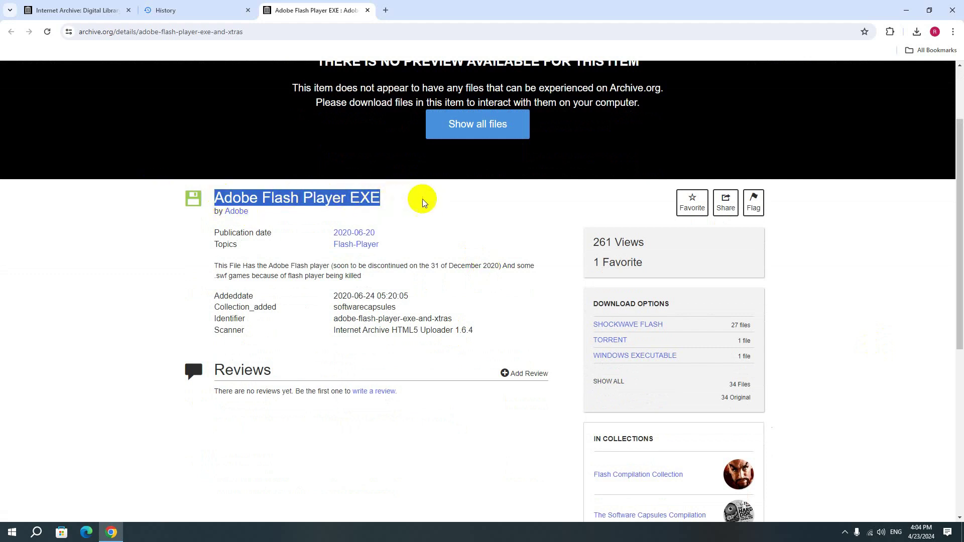
{"action": "left_click", "coordinate": [426, 201]}
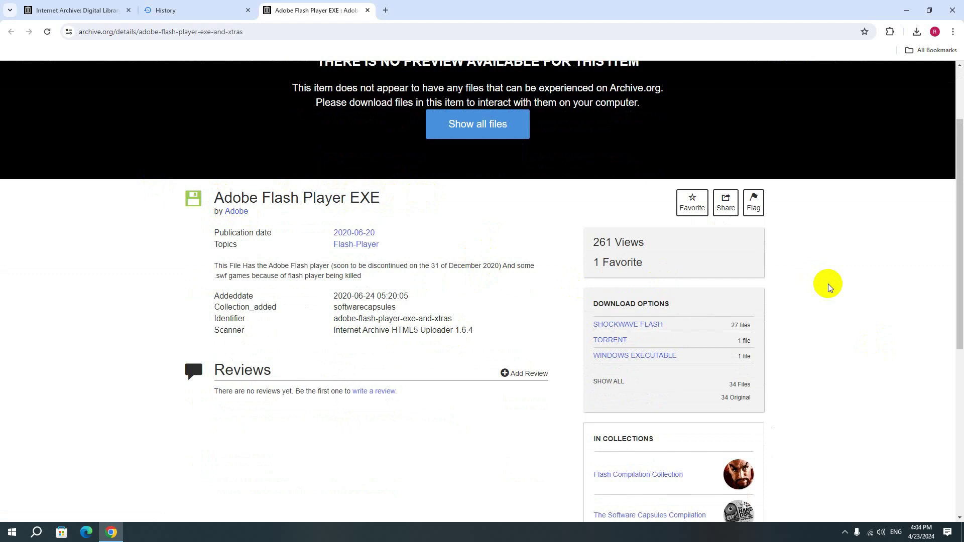
{"action": "scroll", "coordinate": [829, 286], "scroll_direction": "up", "scroll_amount": 2}
{"action": "left_click", "coordinate": [902, 73]}
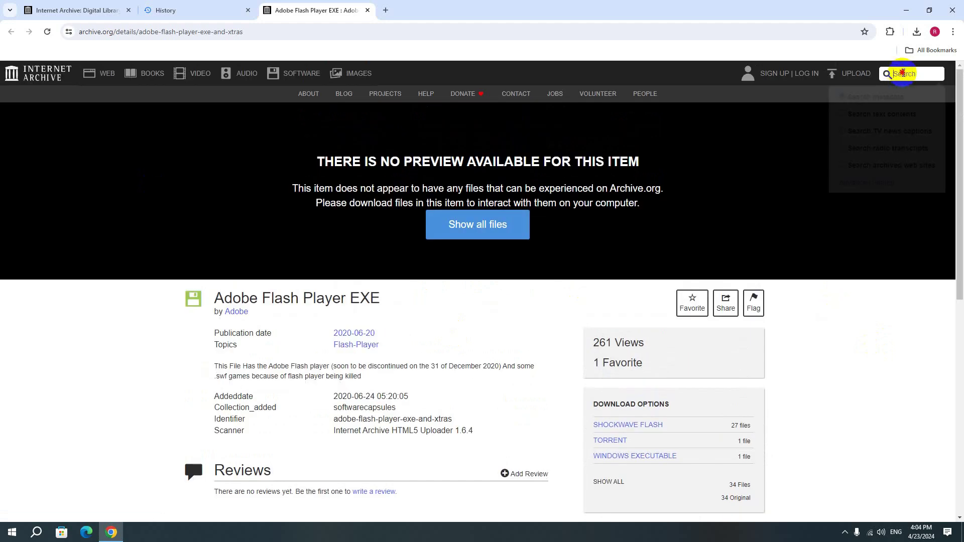
{"action": "key", "text": "ctrl+v"}
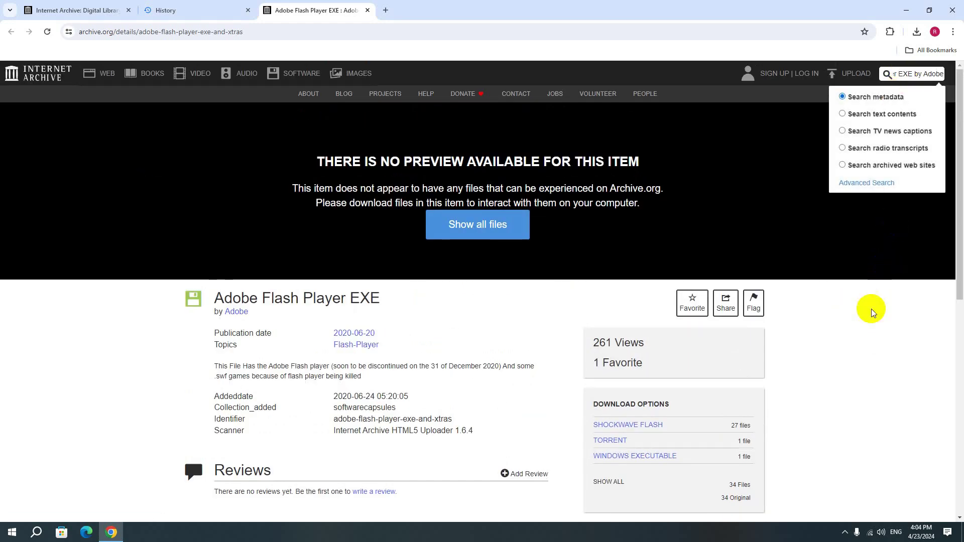
{"action": "key", "text": "Return"}
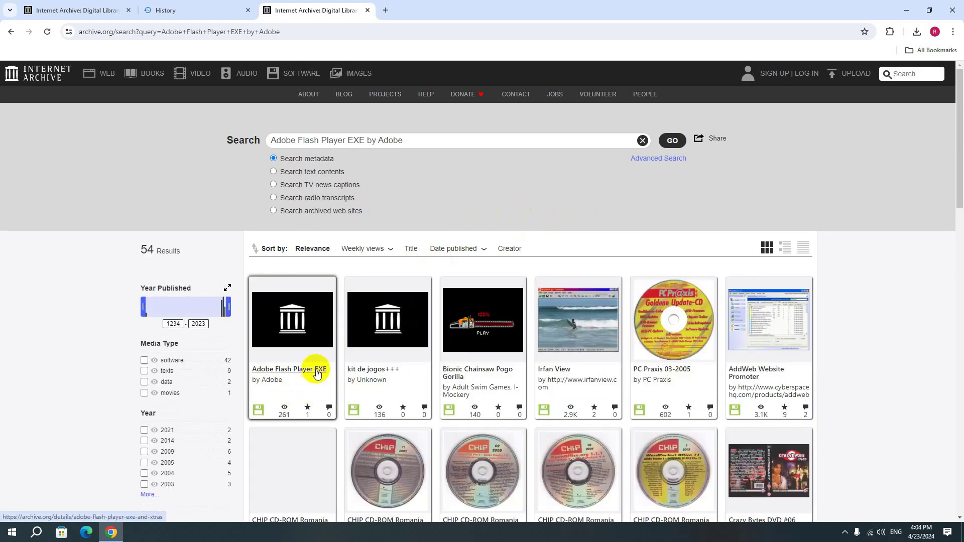
{"action": "left_click", "coordinate": [312, 370]}
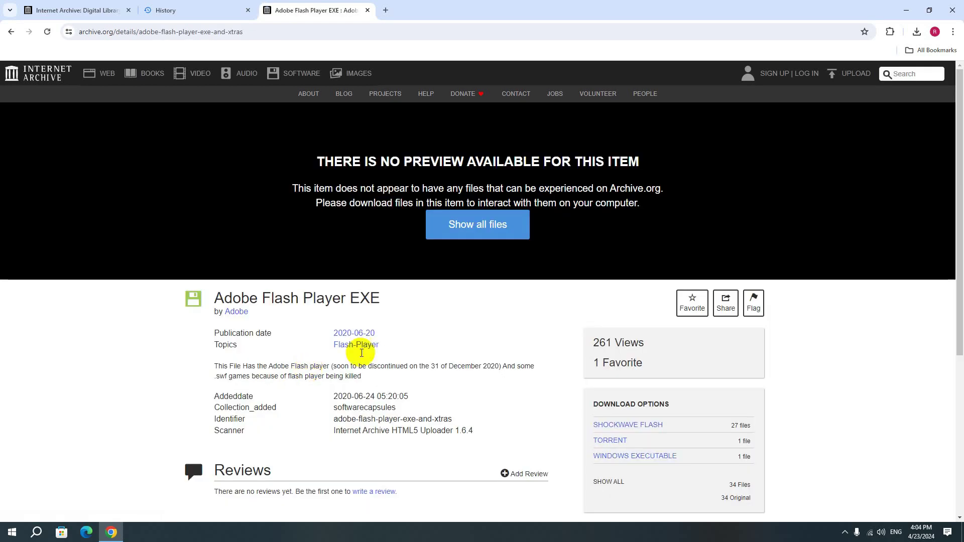
Step: Download the item's Windows executable, Thx4TheUnblock.exe, to Downloads\Programs and dismiss the completion notice
{"action": "scroll", "coordinate": [885, 412], "scroll_direction": "down", "scroll_amount": 4}
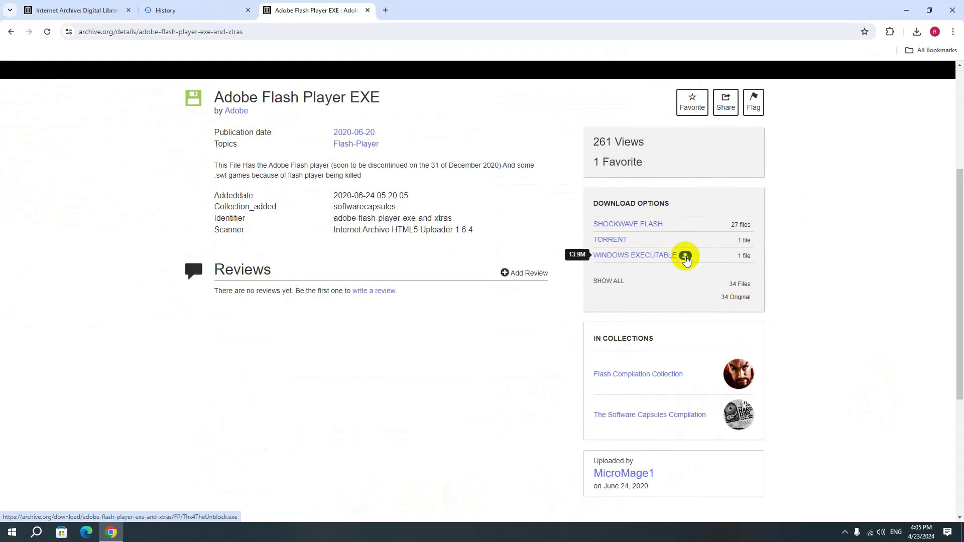
{"action": "left_click", "coordinate": [482, 274]}
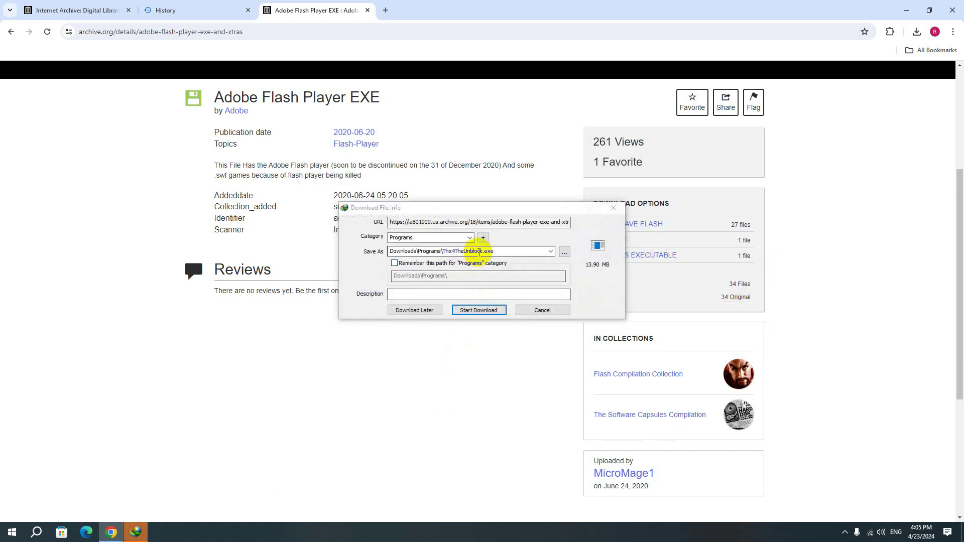
{"action": "left_click", "coordinate": [473, 309]}
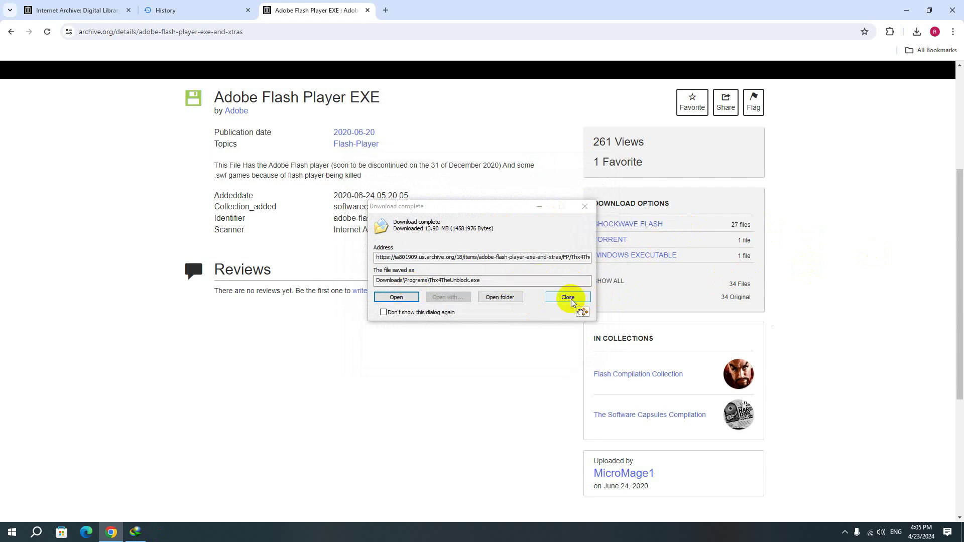
{"action": "left_click", "coordinate": [571, 298]}
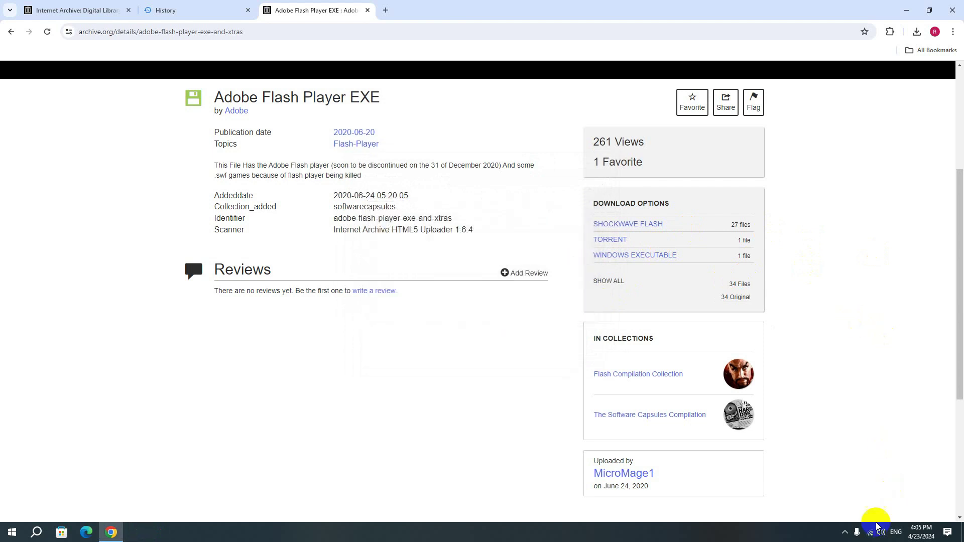
Step: Move the newly downloaded Thx4TheUnblock.exe from Internet Download Manager to the desktop, replacing the existing file, and close the download manager
{"action": "left_click", "coordinate": [844, 533]}
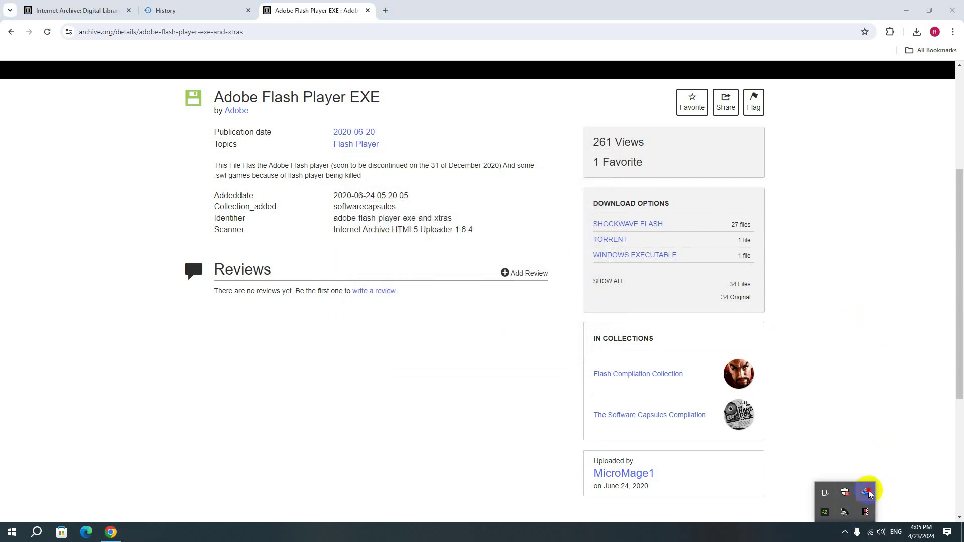
{"action": "left_click", "coordinate": [864, 492]}
{"action": "left_click", "coordinate": [906, 10]}
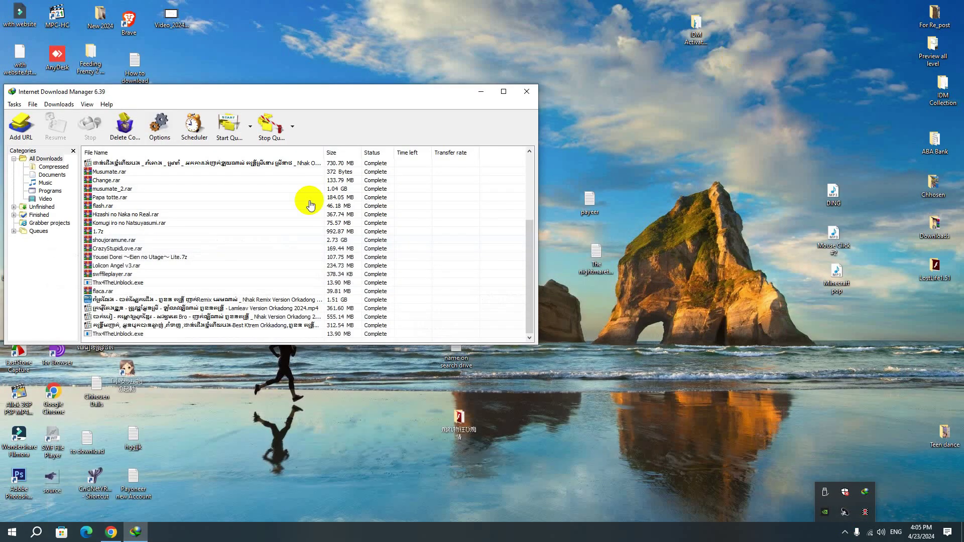
{"action": "left_click", "coordinate": [126, 334]}
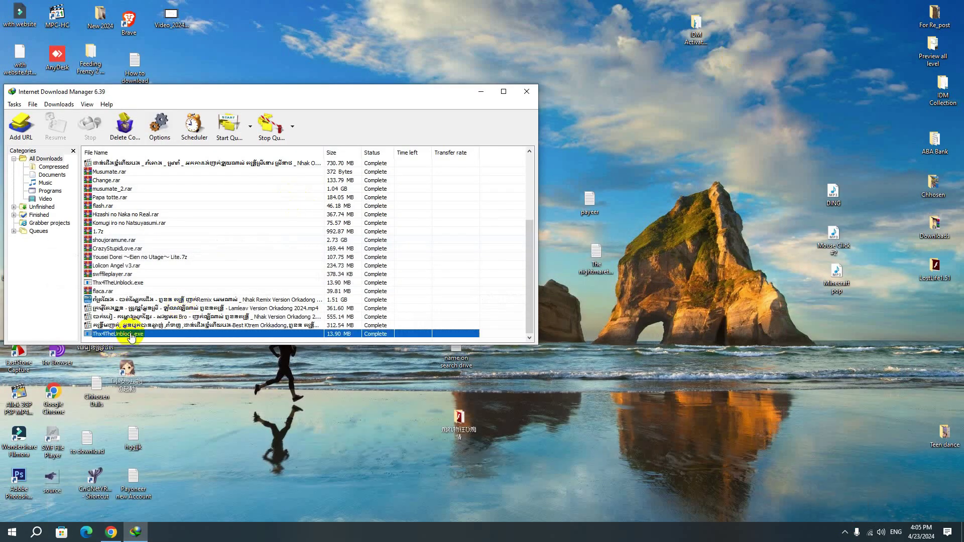
{"action": "left_click_drag", "start_coordinate": [132, 337], "coordinate": [323, 430]}
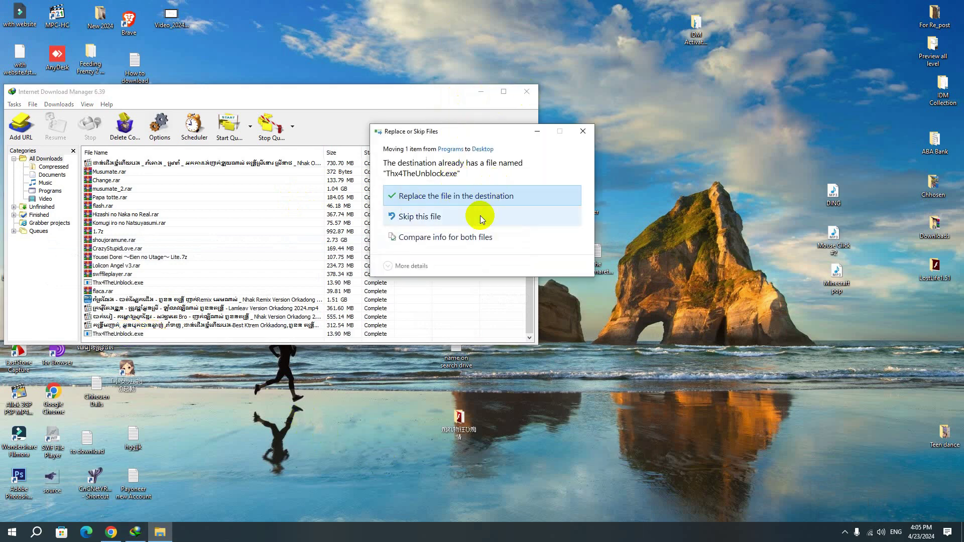
{"action": "left_click", "coordinate": [498, 195]}
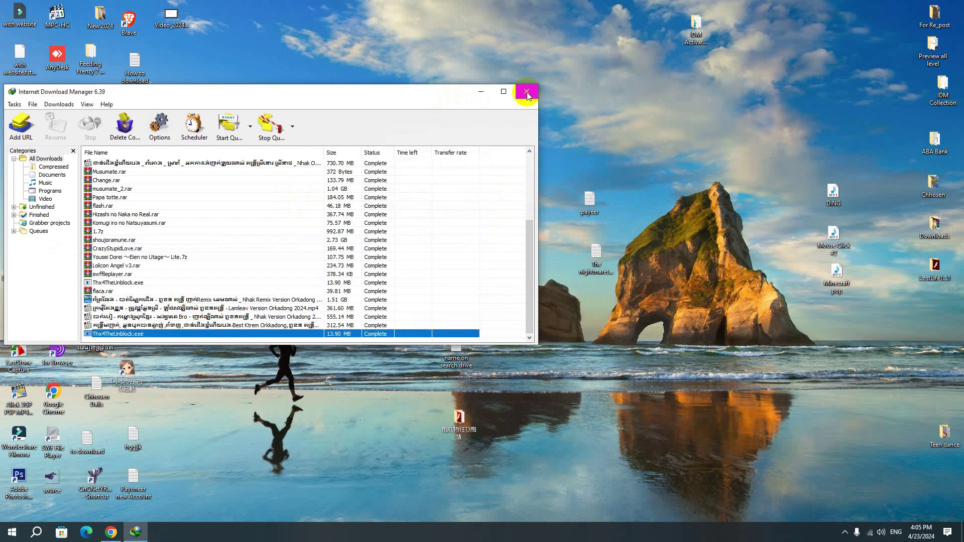
{"action": "left_click", "coordinate": [527, 93]}
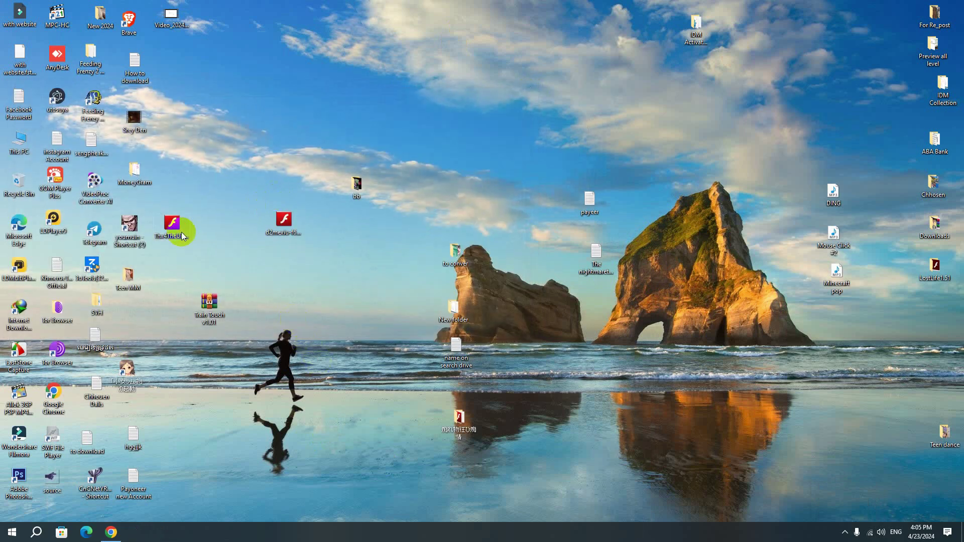
Step: Reposition the Thx4TheUnblock program on the desktop beneath the downloaded Spyro SWF file, and select the SWF file
{"action": "left_click_drag", "start_coordinate": [181, 232], "coordinate": [320, 348]}
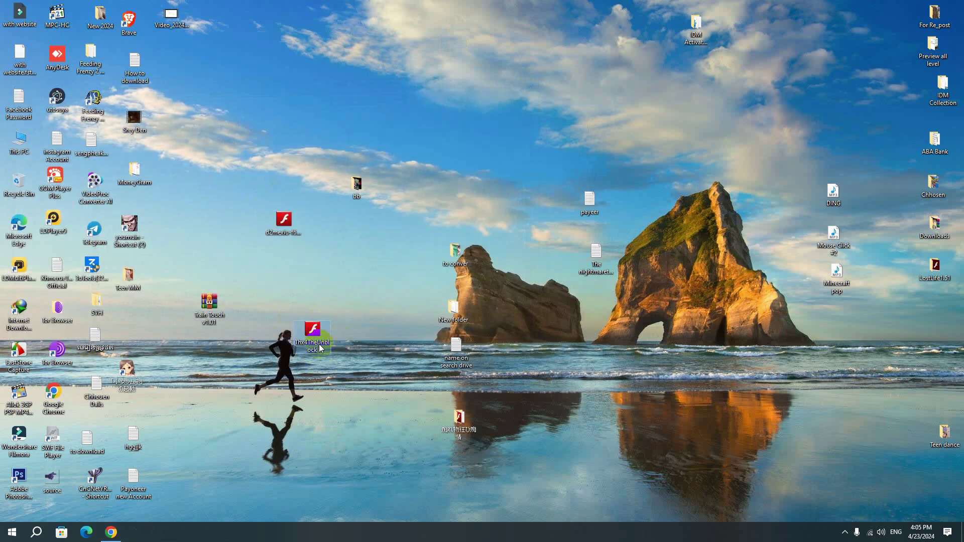
{"action": "left_click", "coordinate": [349, 290]}
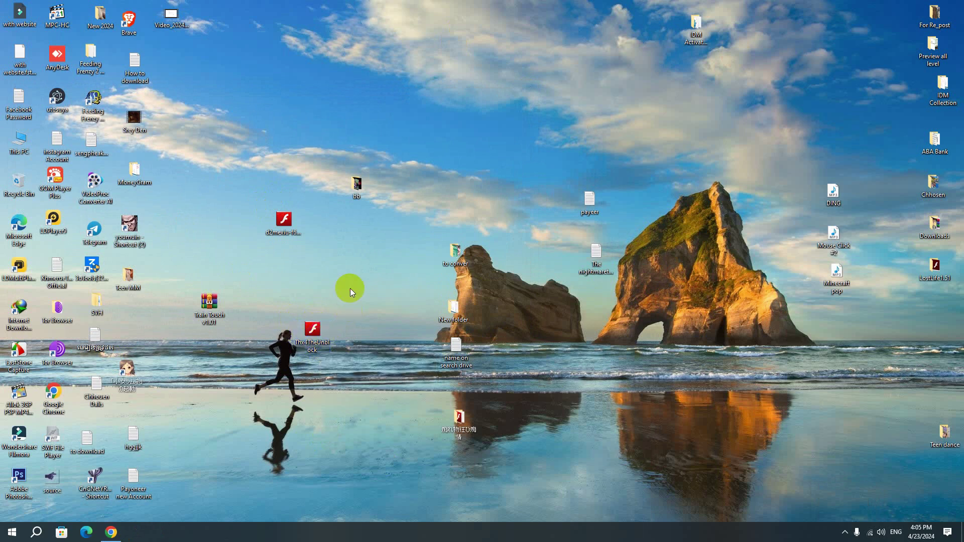
{"action": "left_click", "coordinate": [286, 222]}
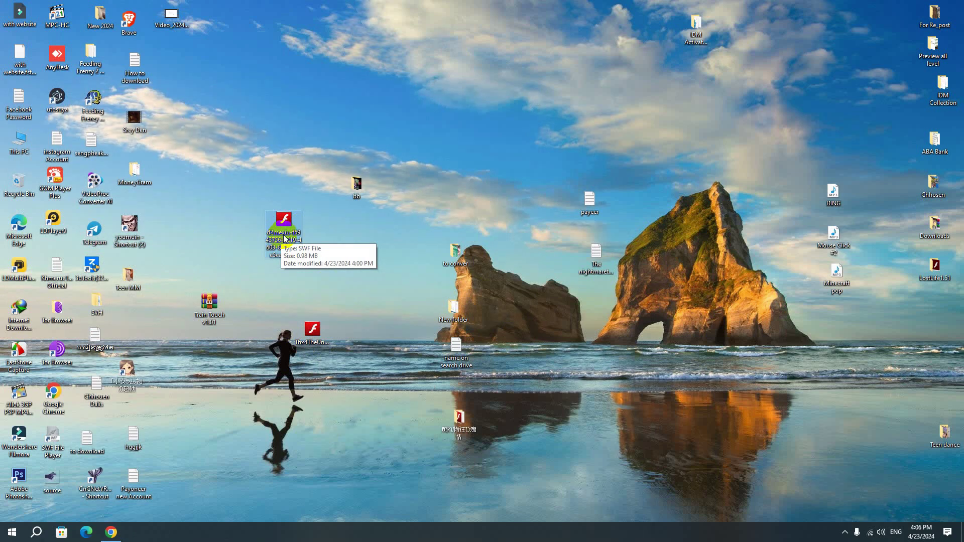
Step: Rename the downloaded Spyro SWF file on the desktop as "swf game type"
{"action": "right_click", "coordinate": [286, 223]}
{"action": "left_click", "coordinate": [316, 184]}
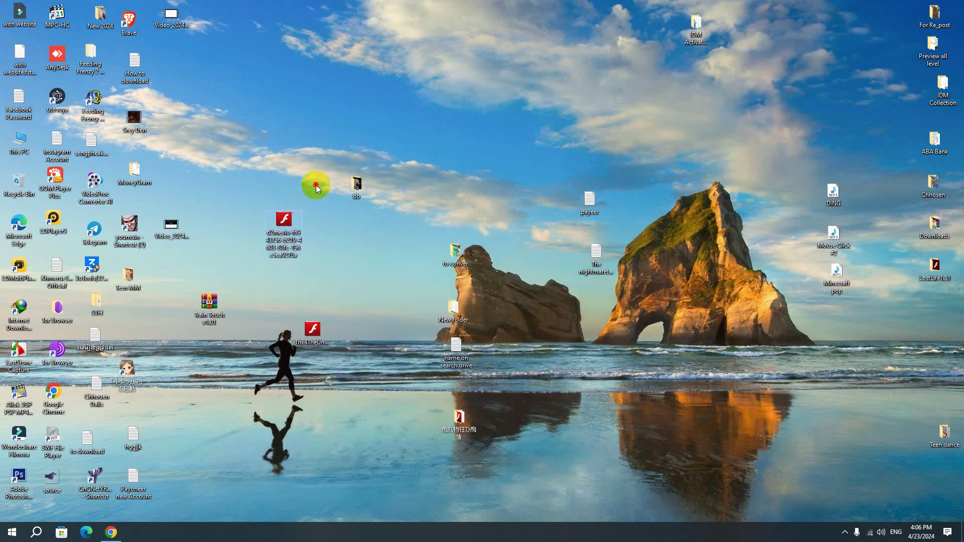
{"action": "left_click", "coordinate": [282, 249]}
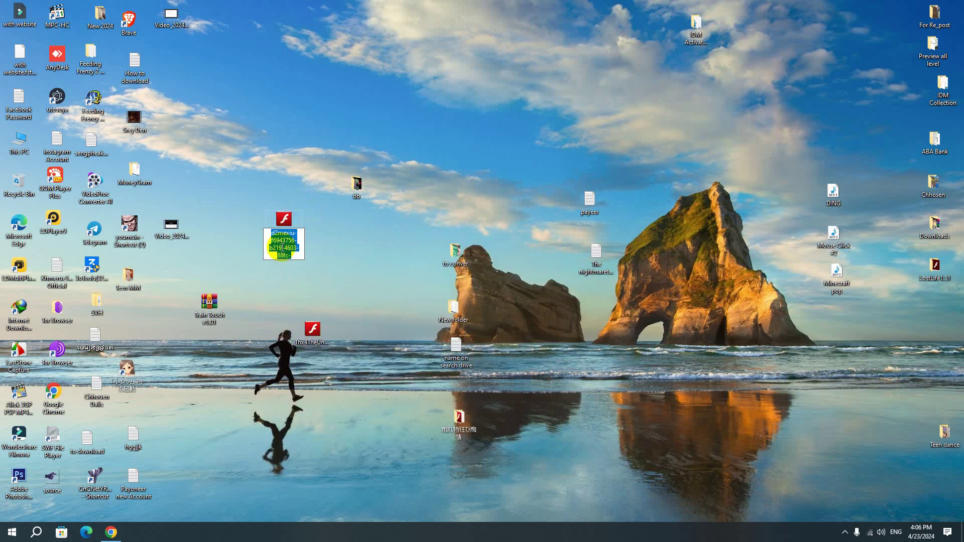
{"action": "type", "text": "sw"}
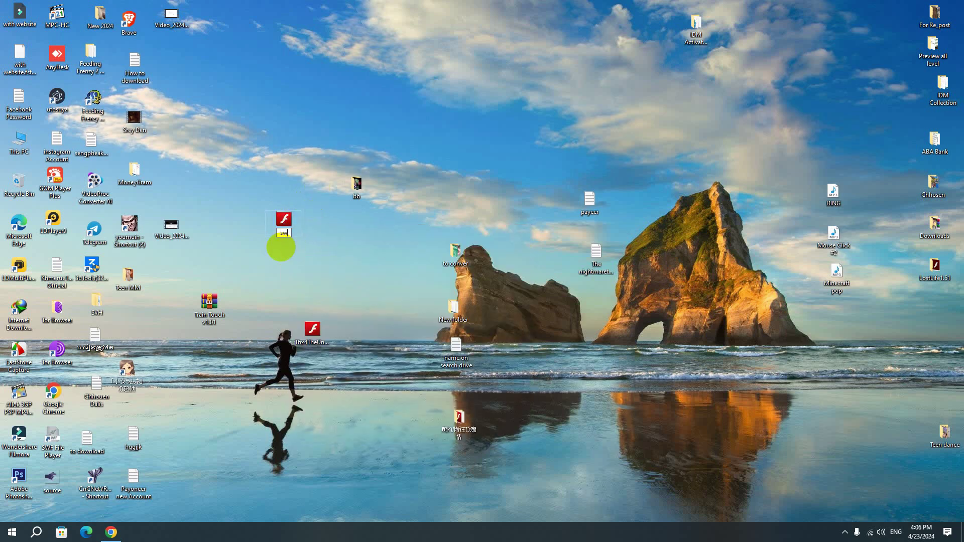
{"action": "type", "text": "f game type"}
{"action": "key", "text": "Return"}
Step: Arrange the Thx4TheUnblock program close beneath the swf game type file on the desktop
{"action": "left_click_drag", "start_coordinate": [324, 332], "coordinate": [302, 290]}
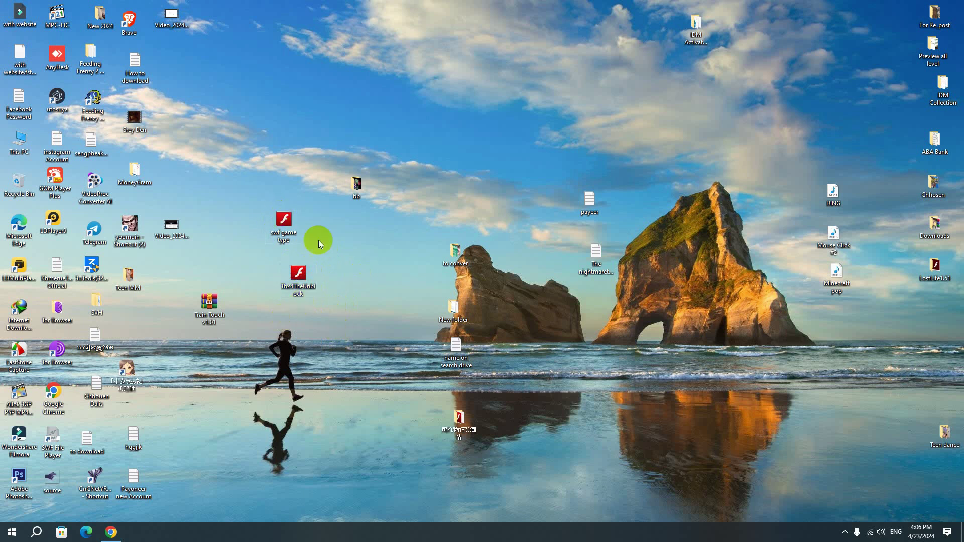
{"action": "left_click_drag", "start_coordinate": [280, 221], "coordinate": [354, 362]}
{"action": "key", "text": "ctrl+z"}
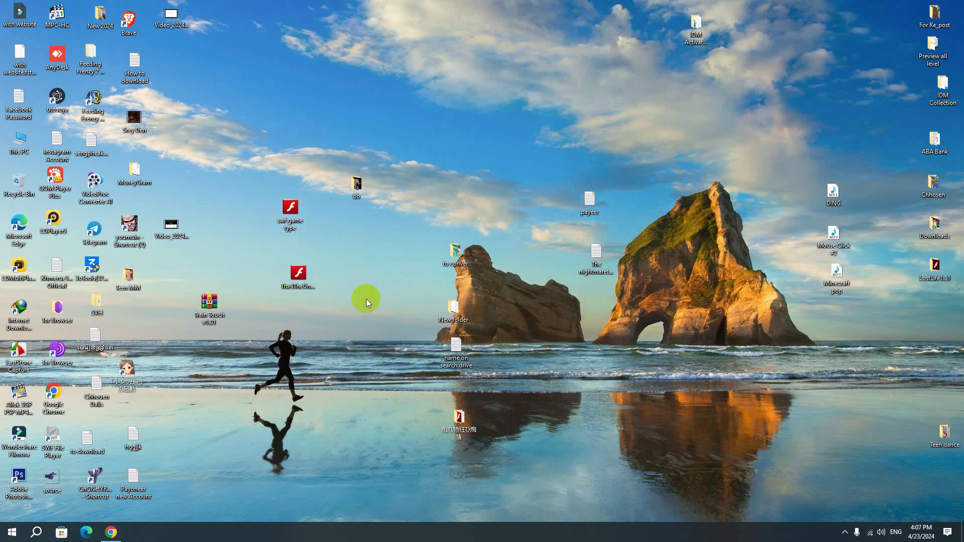
Step: Choose to open the swf game type file with another app and browse this PC for the program
{"action": "right_click", "coordinate": [294, 209]}
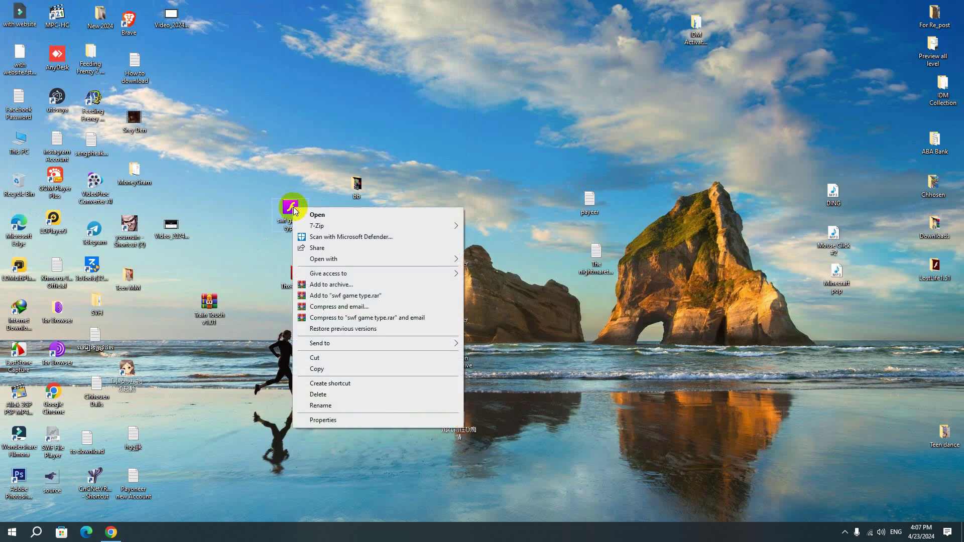
{"action": "mouse_move", "coordinate": [350, 264]}
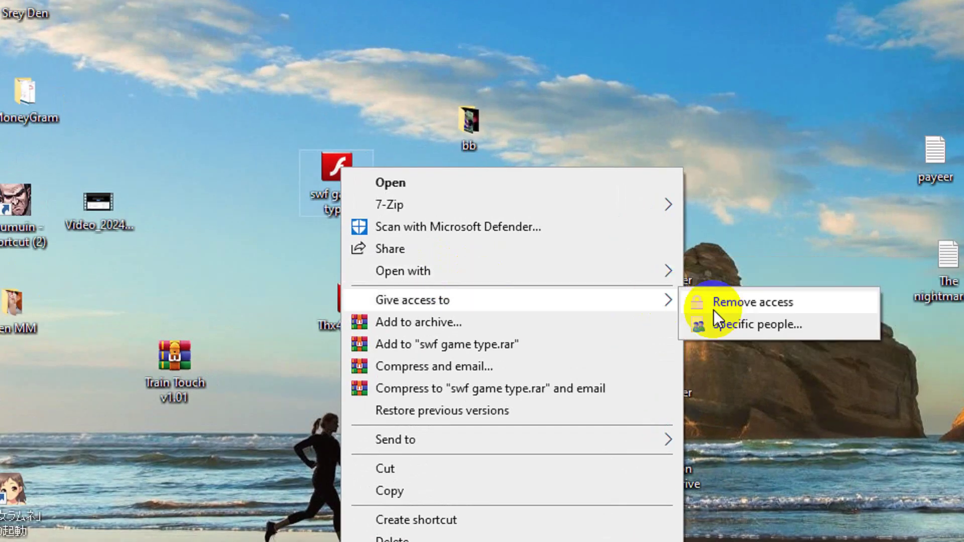
{"action": "mouse_move", "coordinate": [493, 265]}
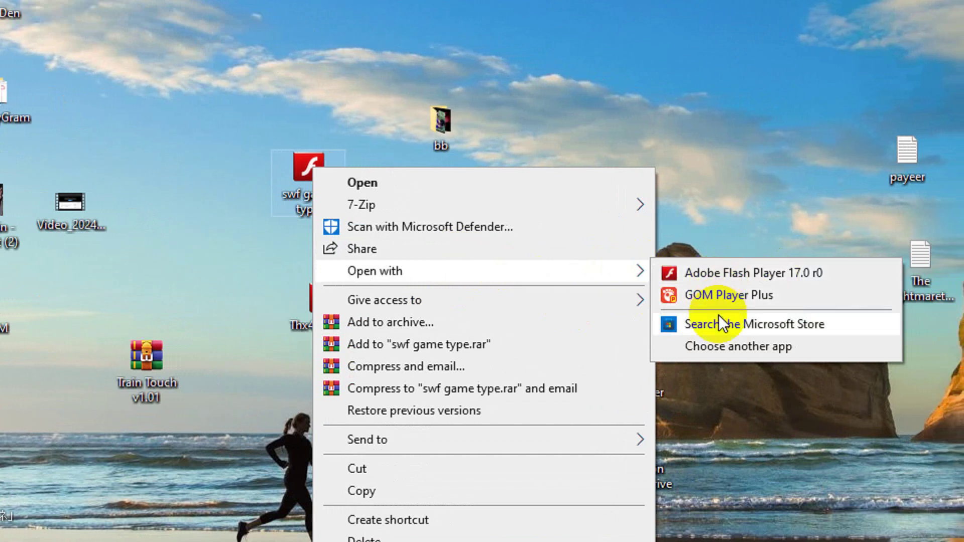
{"action": "left_click", "coordinate": [733, 349]}
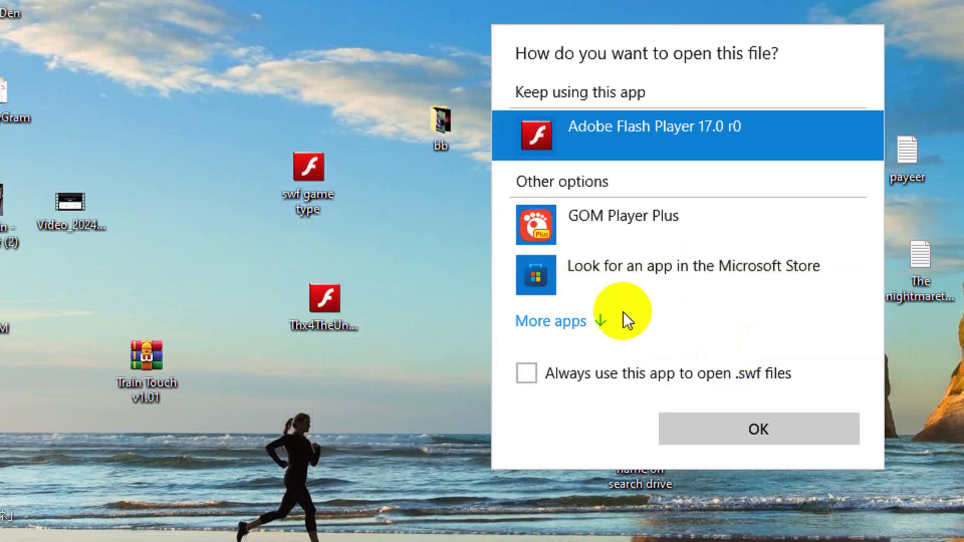
{"action": "left_click", "coordinate": [588, 321]}
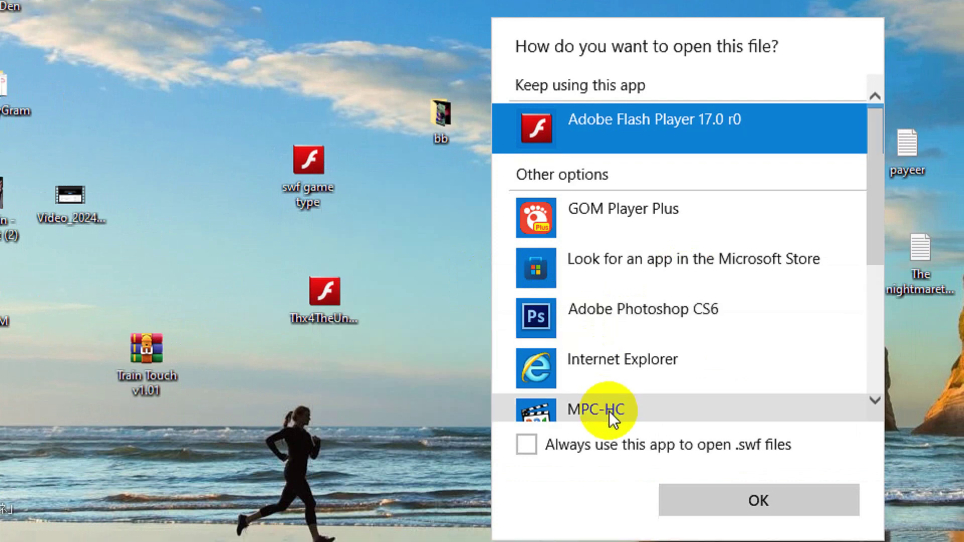
{"action": "scroll", "coordinate": [609, 417], "scroll_direction": "down", "scroll_amount": 3}
{"action": "scroll", "coordinate": [625, 381], "scroll_direction": "down", "scroll_amount": 2}
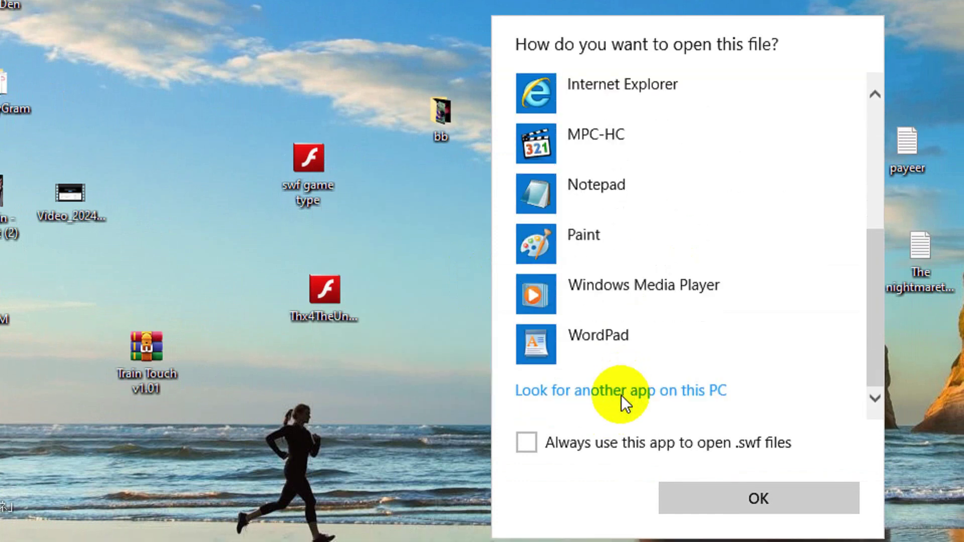
{"action": "left_click", "coordinate": [622, 396]}
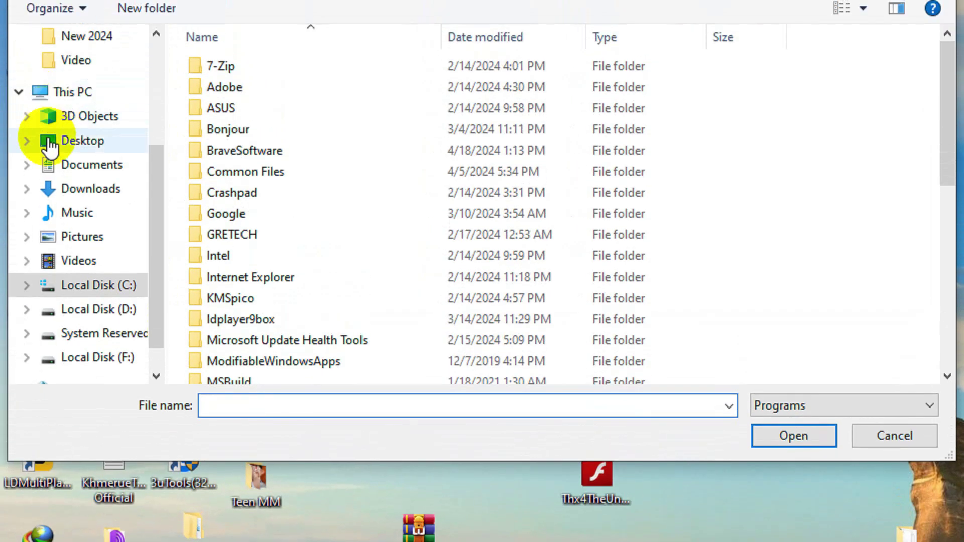
Step: Pick the Thx4TheUnblock application from the Desktop folder and open the game file with it
{"action": "left_click", "coordinate": [76, 143]}
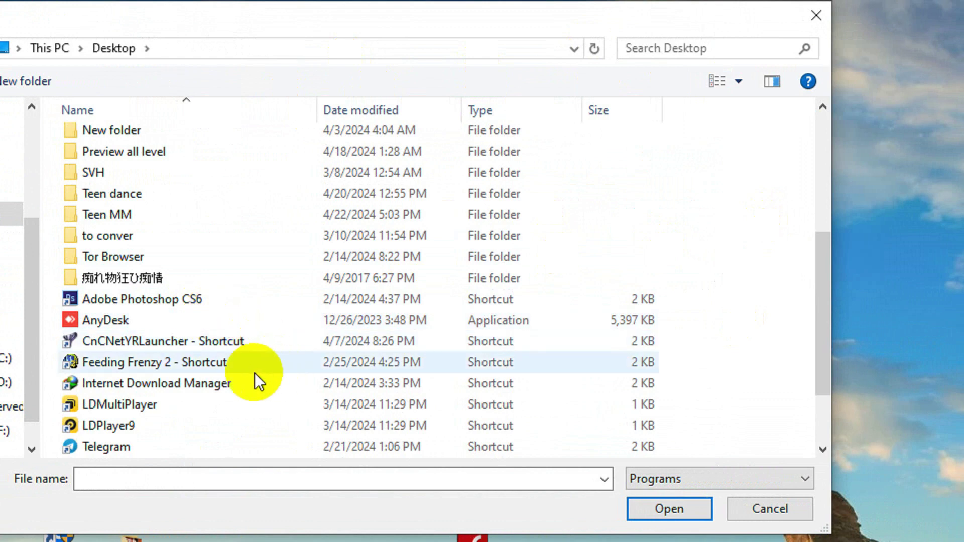
{"action": "scroll", "coordinate": [254, 376], "scroll_direction": "down", "scroll_amount": 1}
{"action": "left_click", "coordinate": [155, 383]}
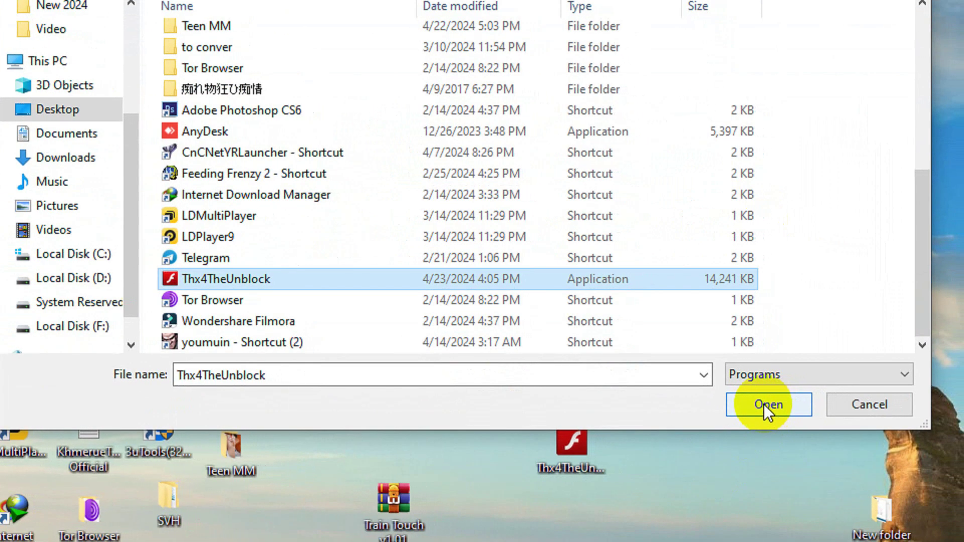
{"action": "left_click", "coordinate": [763, 405]}
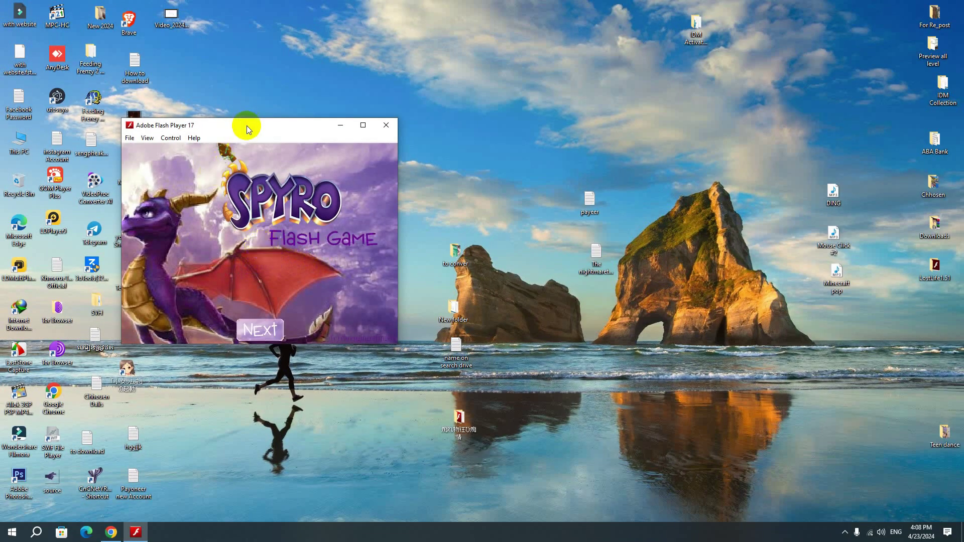
Step: Move the Flash Player window clear of the desktop icons and start the Spyro game, keeping the default player name
{"action": "left_click_drag", "start_coordinate": [248, 123], "coordinate": [366, 122]}
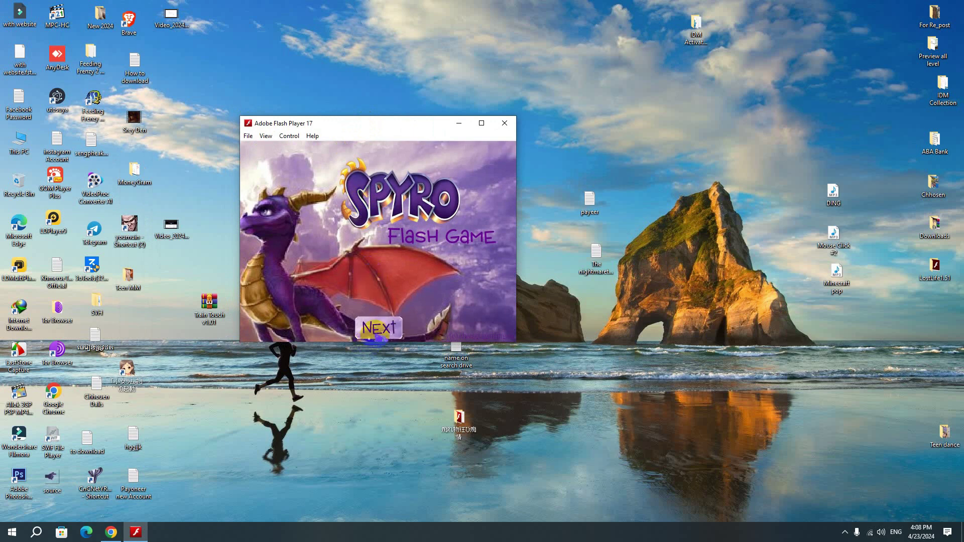
{"action": "left_click", "coordinate": [386, 333]}
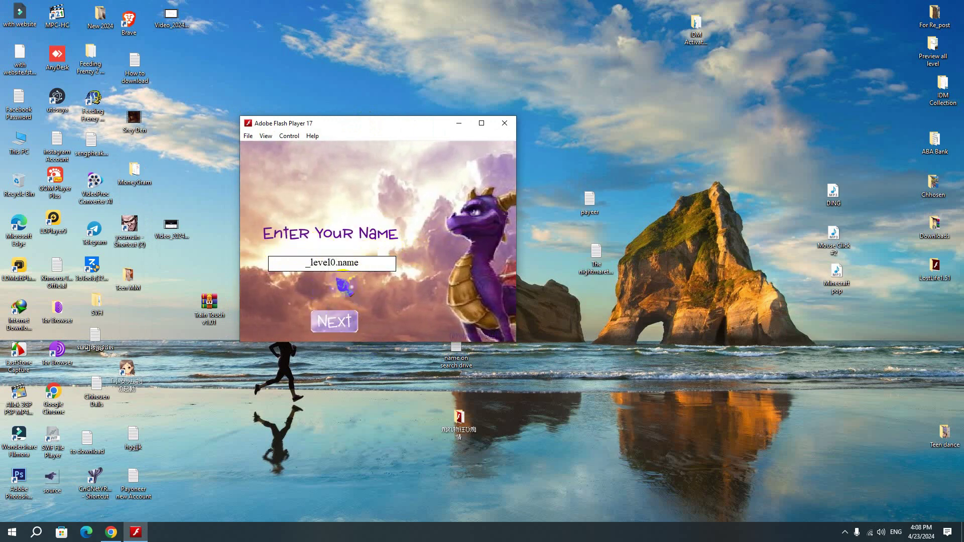
{"action": "left_click", "coordinate": [342, 321]}
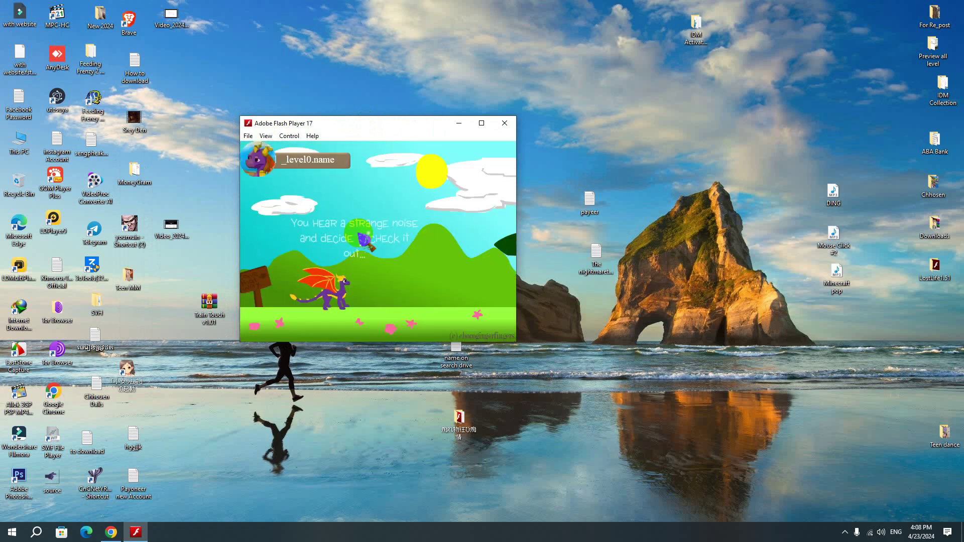